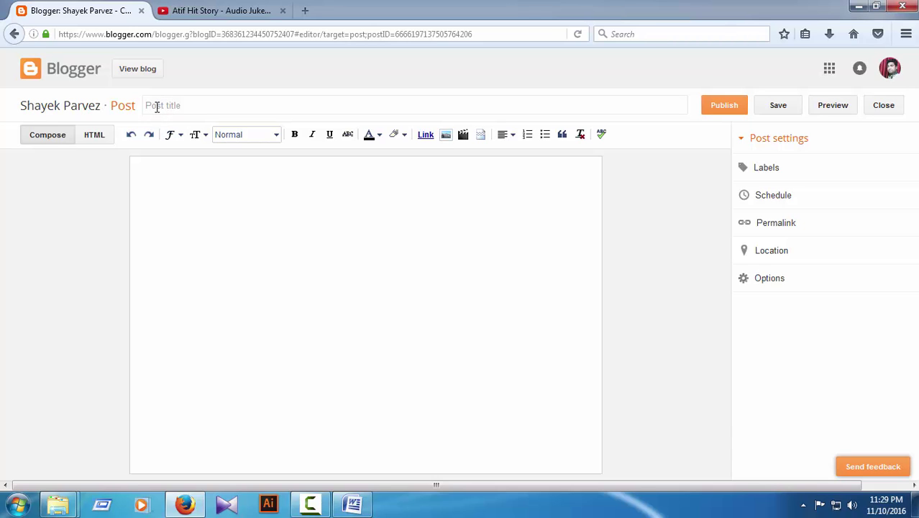
# Title the new blog post "Bubble sort"
pyautogui.click(157, 106)
pyautogui.write('Bubble sort')
pyautogui.click(153, 182)
pyautogui.write('Alo')
pyautogui.press('BackSpace')
pyautogui.write('got')
pyautogui.press('BackSpace')
pyautogui.write('rithm')
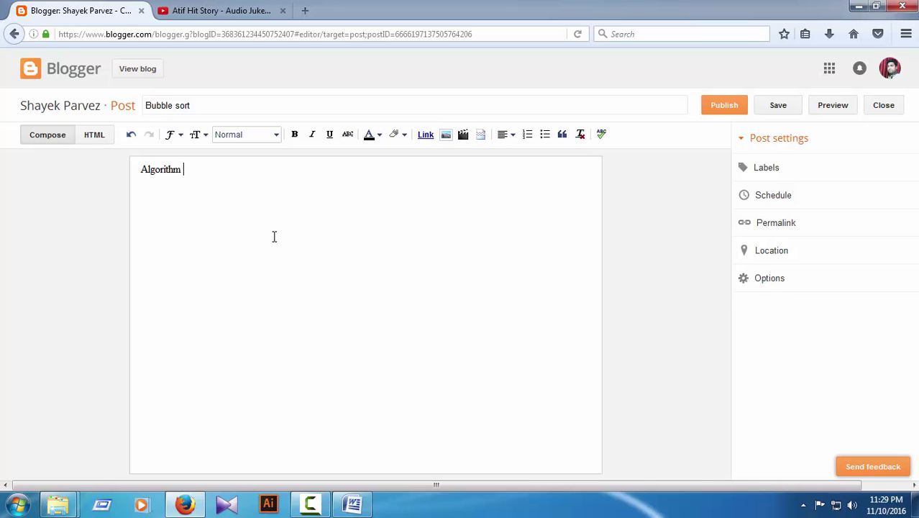
pyautogui.moveTo(362, 507)
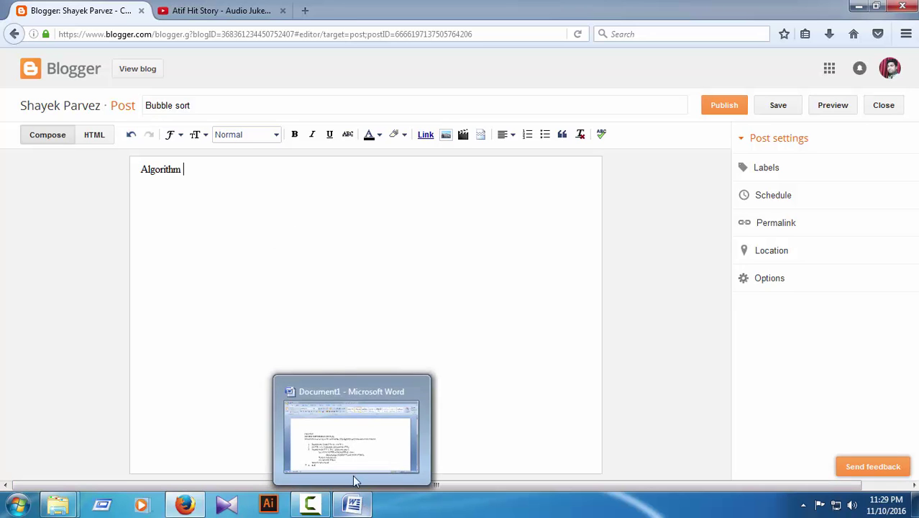
pyautogui.click(352, 467)
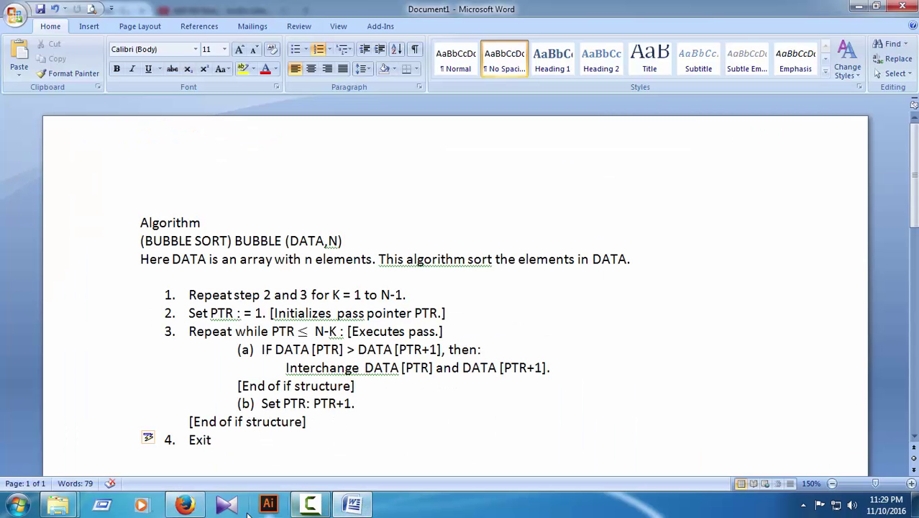
pyautogui.click(188, 507)
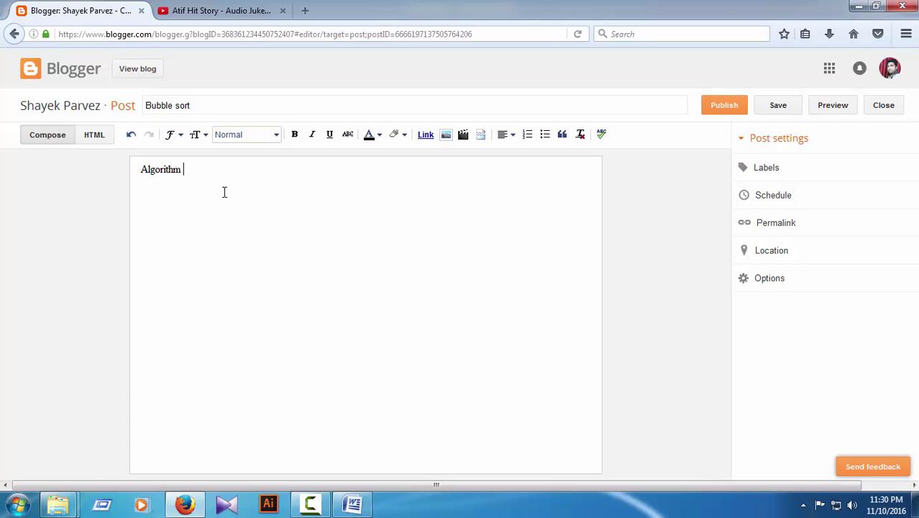
pyautogui.moveTo(190, 170); pyautogui.dragTo(141, 171)
pyautogui.press('BackSpace')
# Copy the whole bubble sort algorithm from the Word document and paste it into the post body in Firefox
pyautogui.click(353, 504)
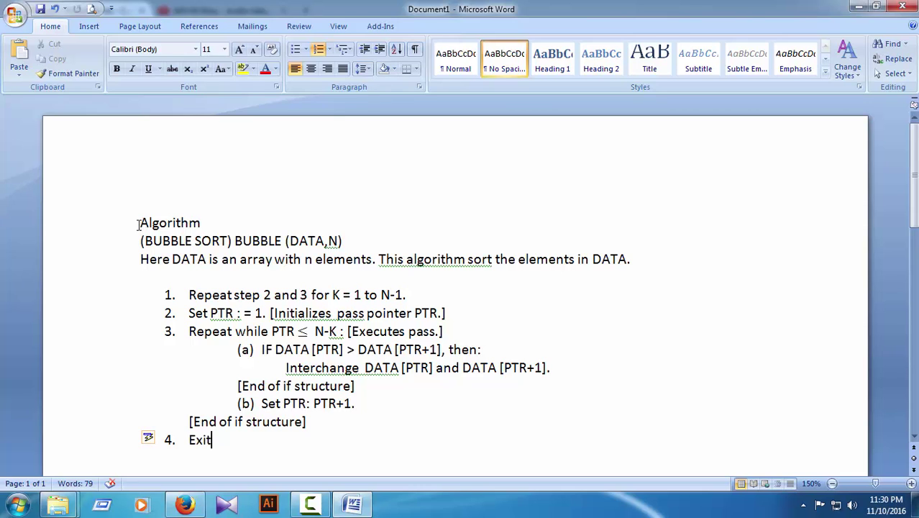
pyautogui.moveTo(138, 219); pyautogui.dragTo(353, 429)
pyautogui.click(353, 431)
pyautogui.moveTo(141, 222); pyautogui.dragTo(266, 453)
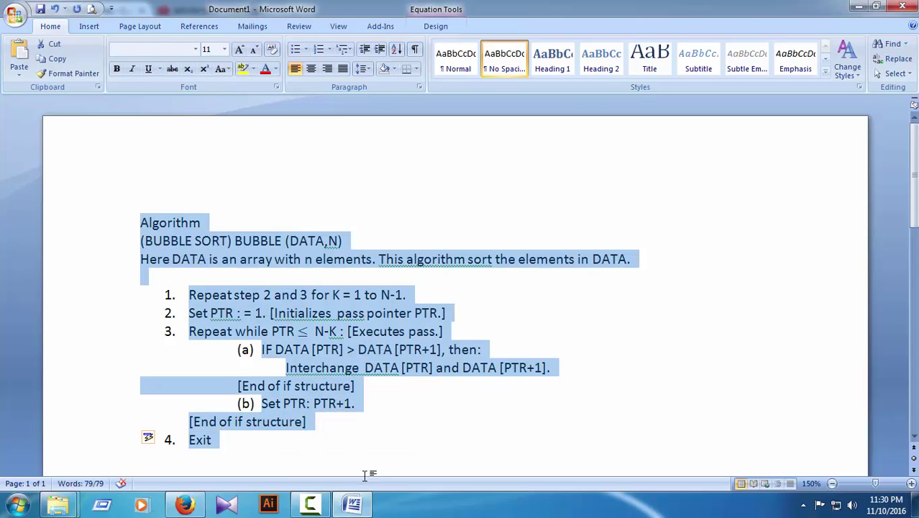
pyautogui.click(185, 505)
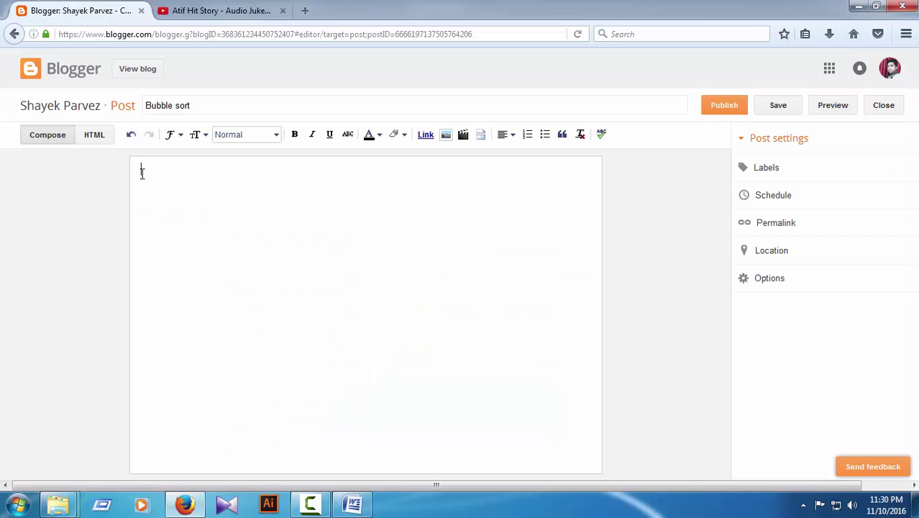
pyautogui.hotkey('ctrl', 'v')
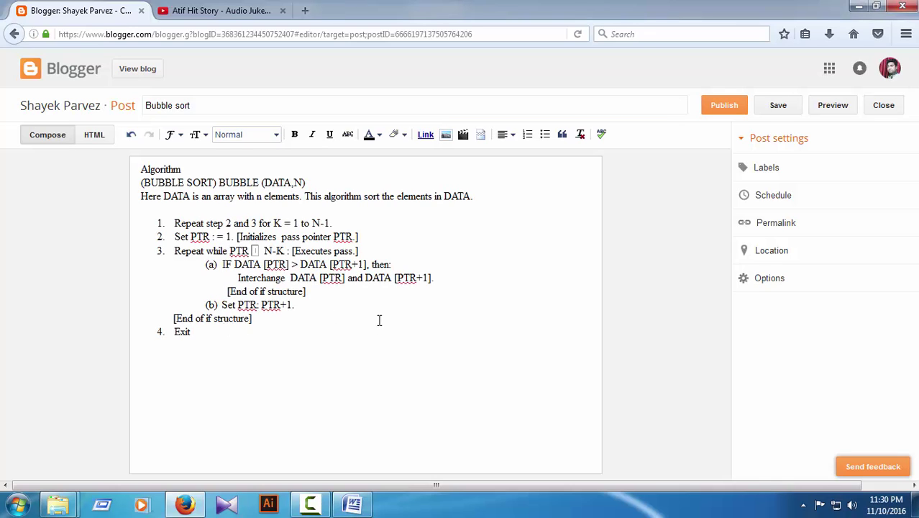
# Add a "Code:" line below the algorithm and start a new line under it
pyautogui.click(246, 362)
pyautogui.write('Code:')
pyautogui.press('Return')
pyautogui.click(310, 503)
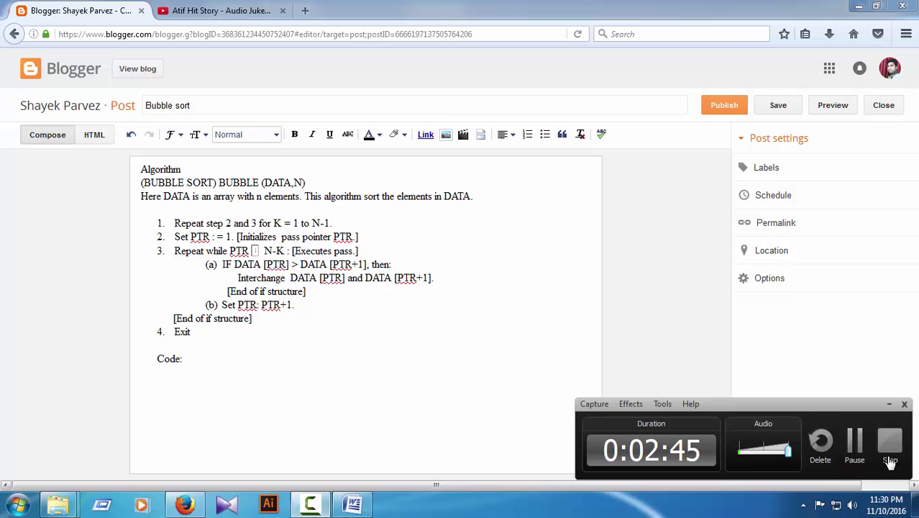
pyautogui.click(854, 441)
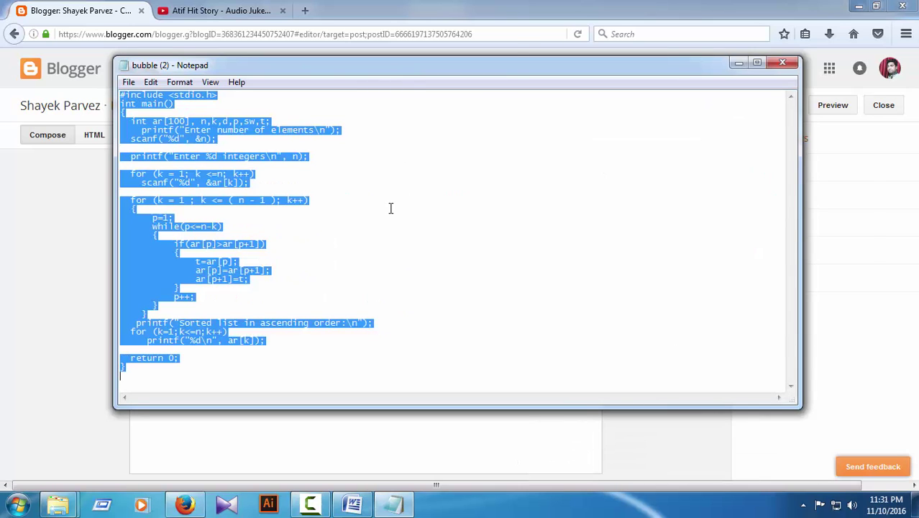
pyautogui.click(310, 503)
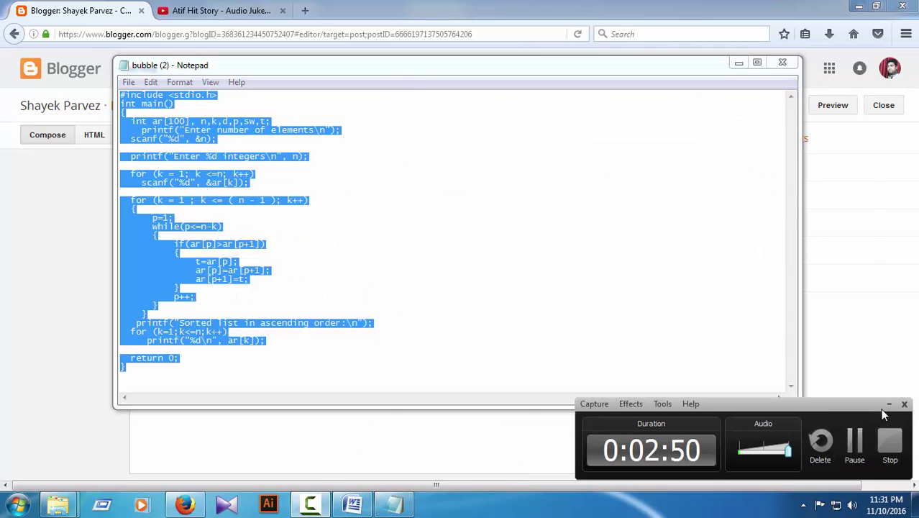
# Paste the C program from the bubble (2) Notepad file into the post under the "Code:" line
pyautogui.moveTo(403, 68); pyautogui.dragTo(595, 73)
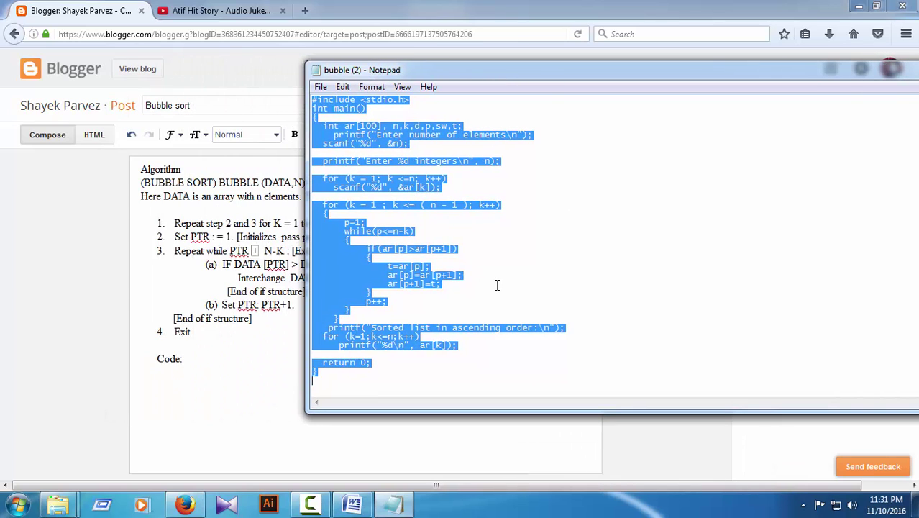
pyautogui.click(174, 379)
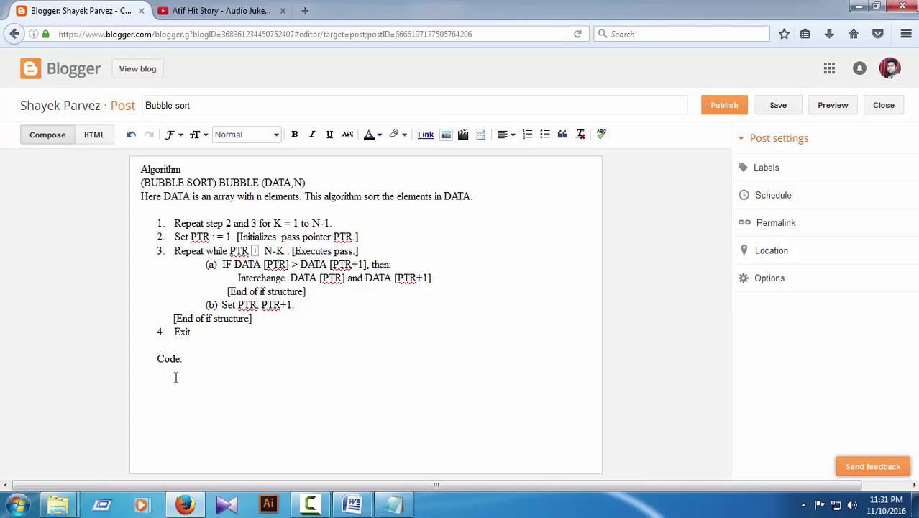
pyautogui.hotkey('ctrl', 'v')
# Review the draft from start to end, checking the pasted algorithm and C code
pyautogui.scroll(10, 548, 396)
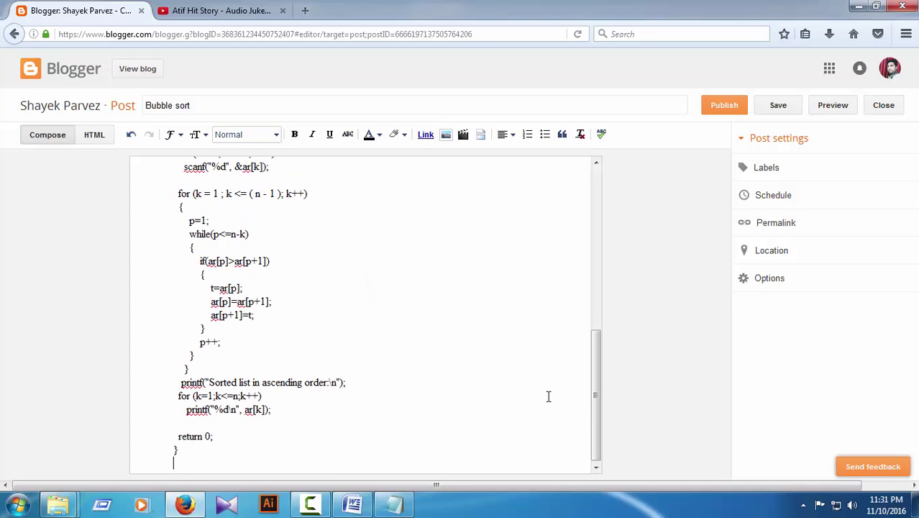
pyautogui.scroll(-10, 548, 396)
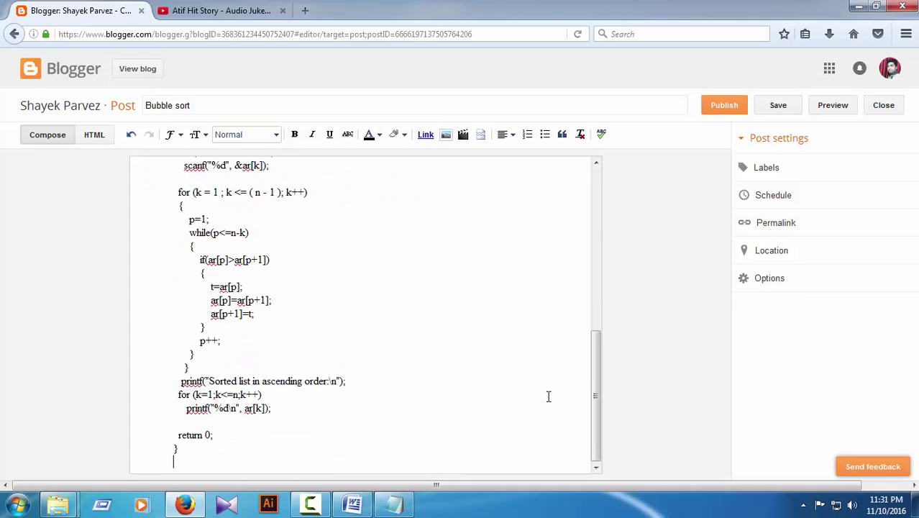
pyautogui.scroll(10, 548, 396)
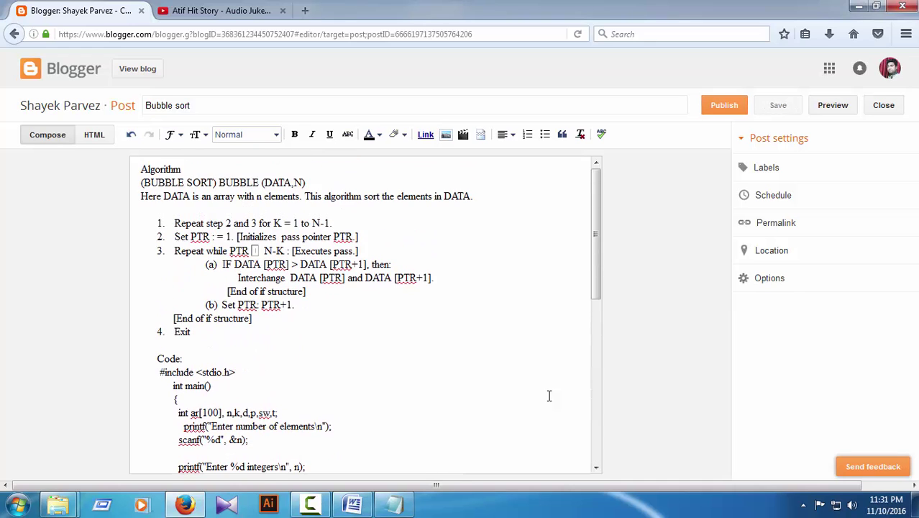
pyautogui.scroll(-9, 549, 397)
pyautogui.scroll(-1, 549, 396)
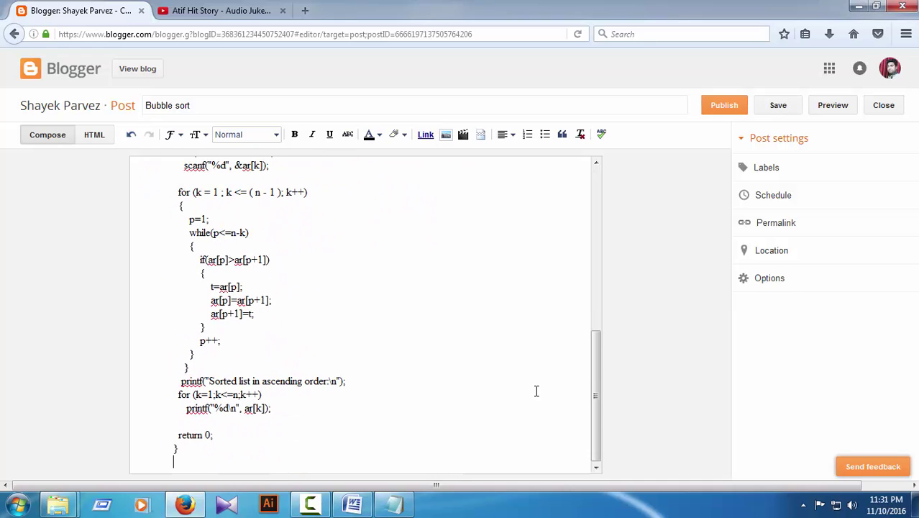
pyautogui.scroll(10, 529, 376)
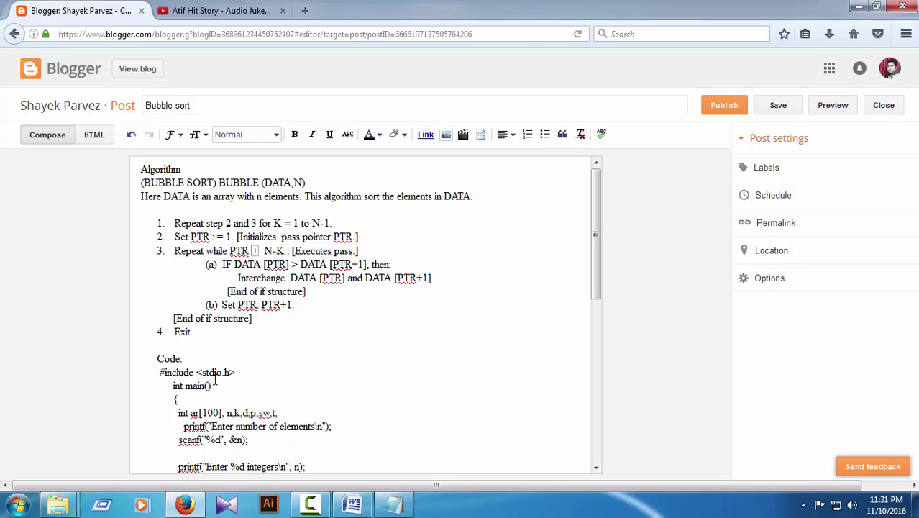
pyautogui.scroll(-10, 256, 343)
pyautogui.scroll(10, 389, 346)
pyautogui.scroll(-5, 288, 338)
pyautogui.scroll(10, 322, 329)
# Publish the post and share it publicly on Google+ with the comment "Bubble sort with code"
pyautogui.click(717, 111)
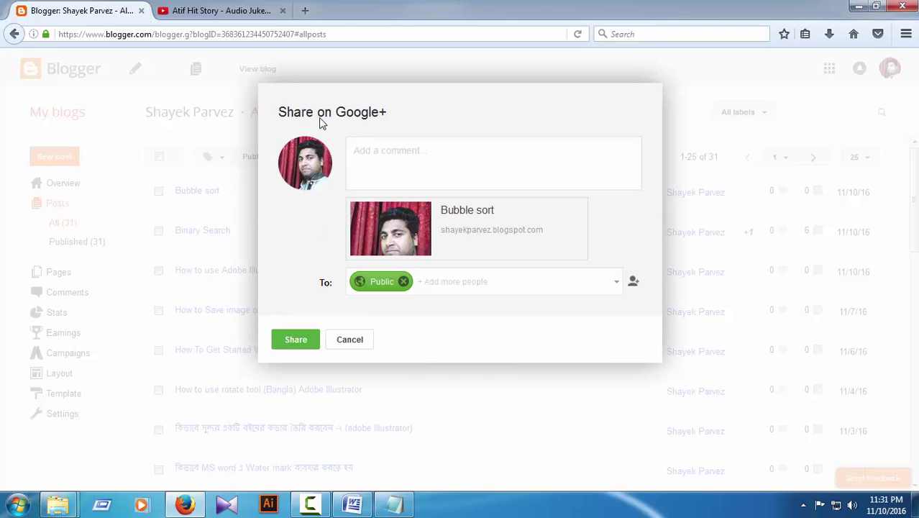
pyautogui.click(373, 158)
pyautogui.write('Bubble sort')
pyautogui.write('with code')
pyautogui.click(294, 340)
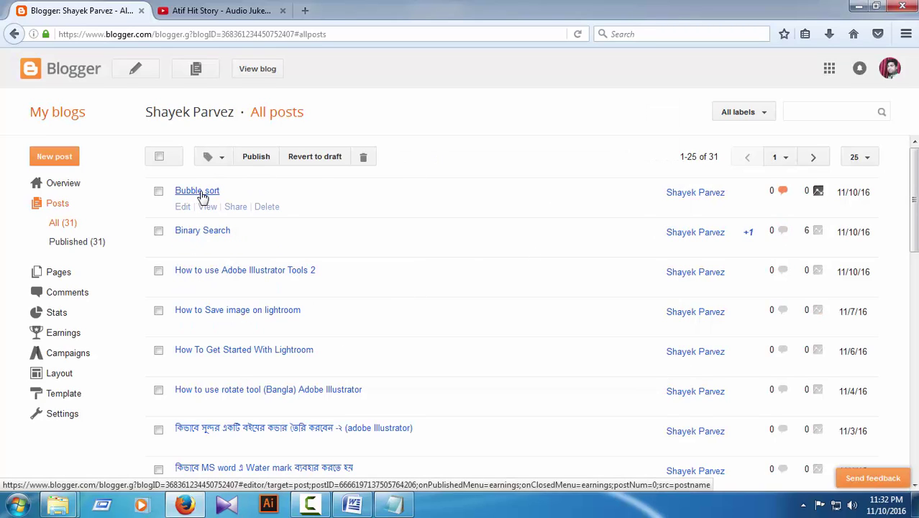
# Open the live blog and examine the published "Bubble sort" post, including its algorithm and code
pyautogui.click(260, 74)
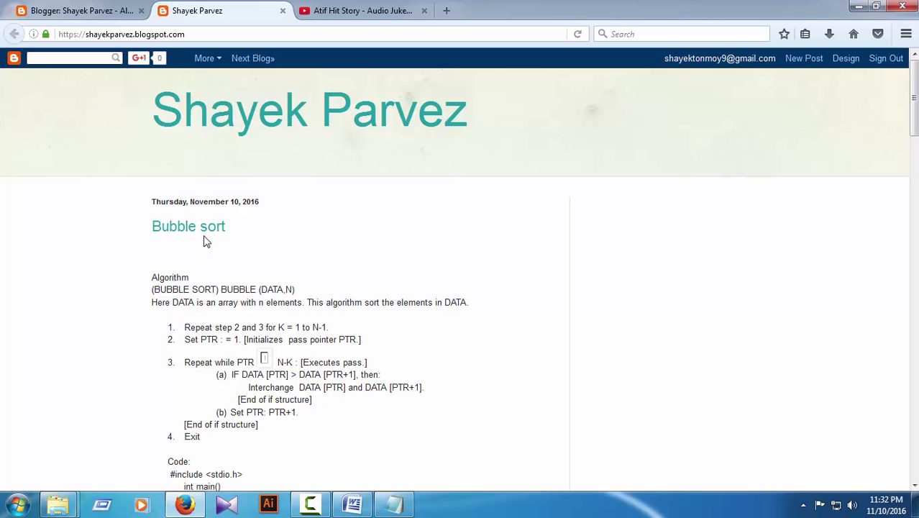
pyautogui.scroll(-5, 215, 285)
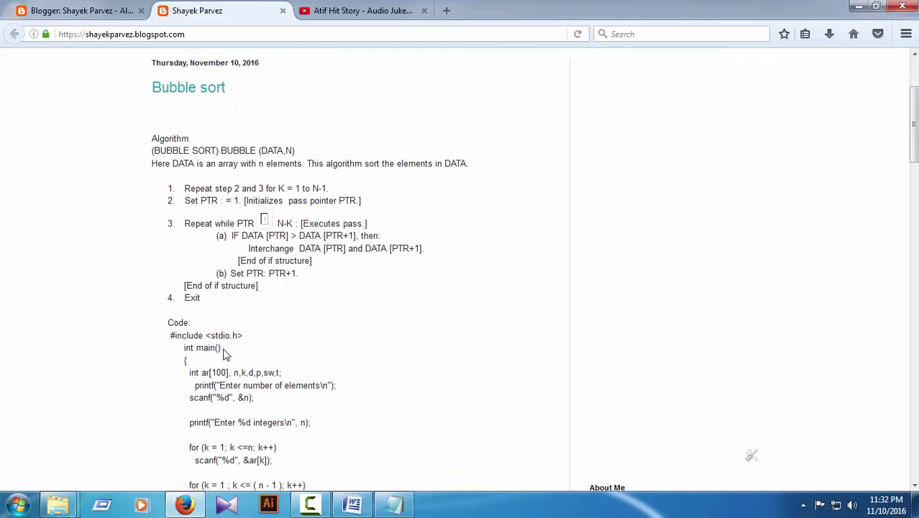
pyautogui.scroll(-4, 318, 324)
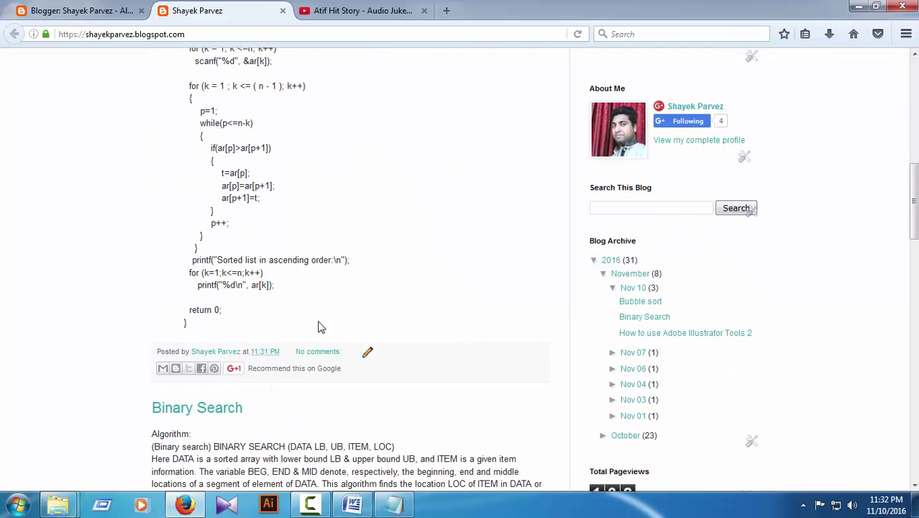
pyautogui.scroll(-5, 293, 273)
pyautogui.scroll(10, 380, 285)
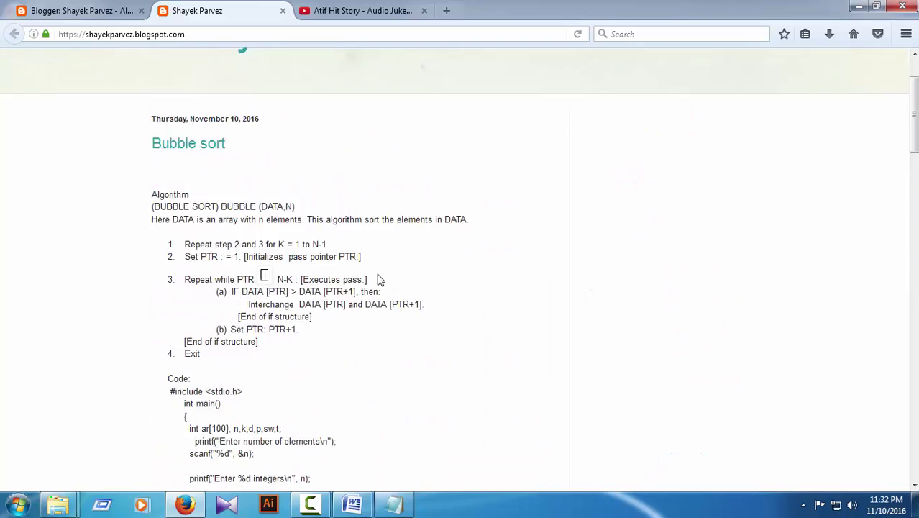